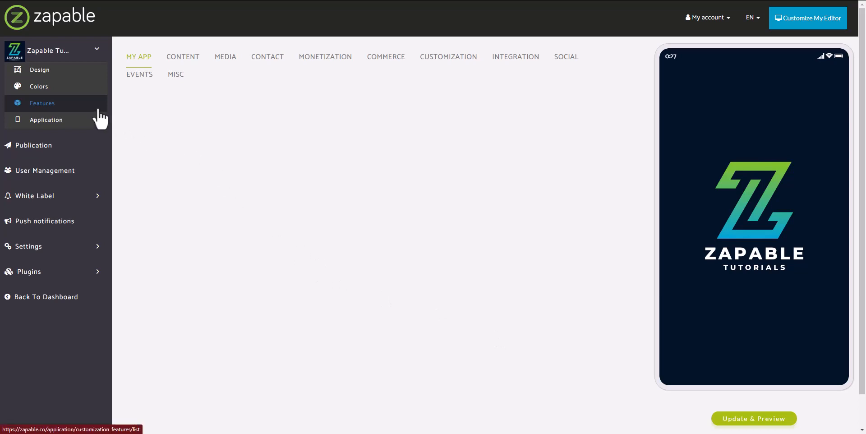
# Open the Form (V2) feature from the Contact features category.
pyautogui.click(272, 61)
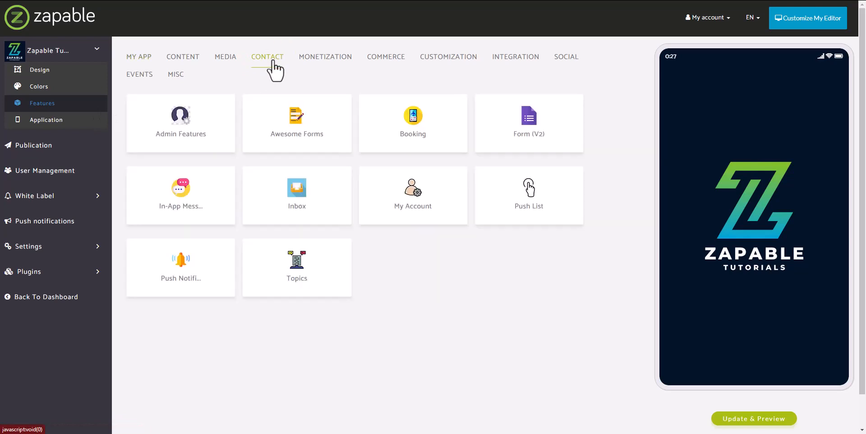
pyautogui.click(528, 127)
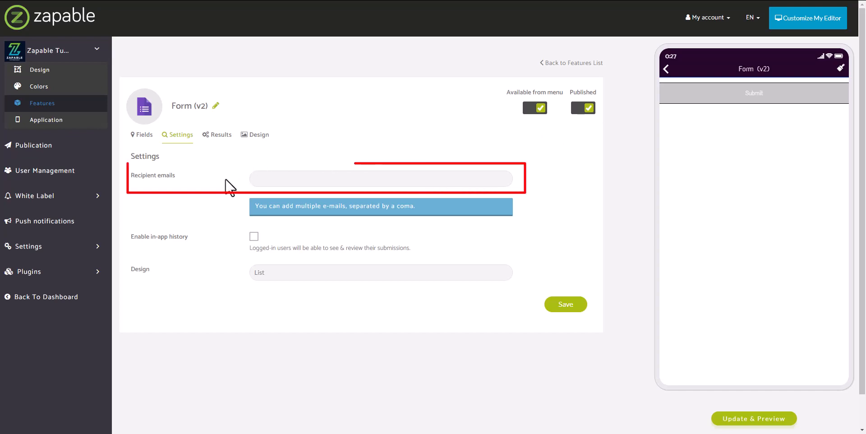
# Review the form's settings: recipient e-mails, in-app history and the List or Card design options.
pyautogui.tripleClick(165, 175)
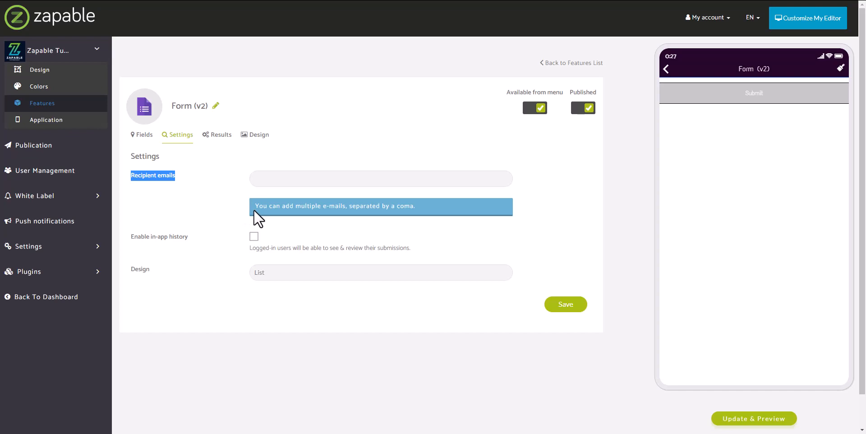
pyautogui.tripleClick(183, 238)
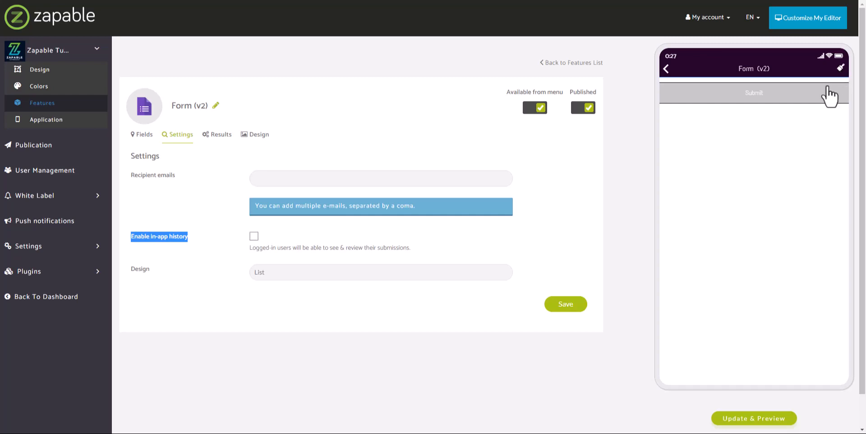
pyautogui.click(207, 280)
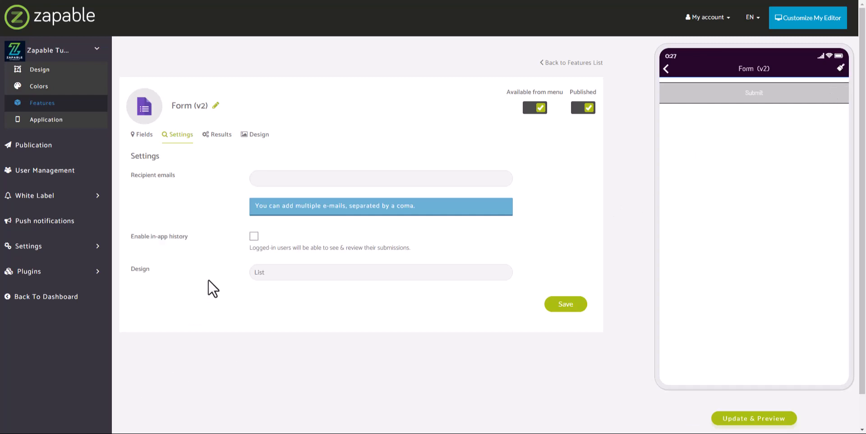
pyautogui.doubleClick(140, 268)
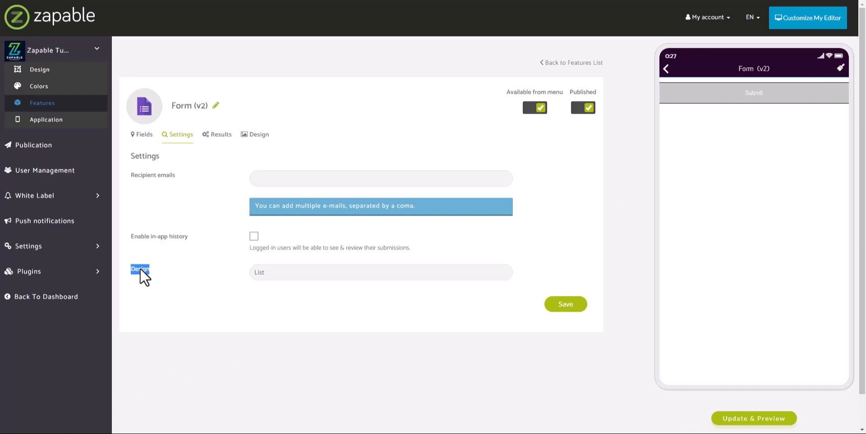
pyautogui.click(186, 269)
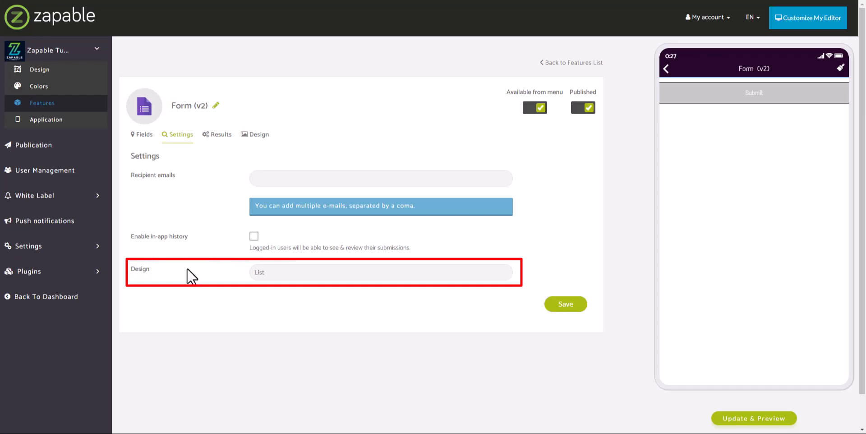
pyautogui.click(438, 272)
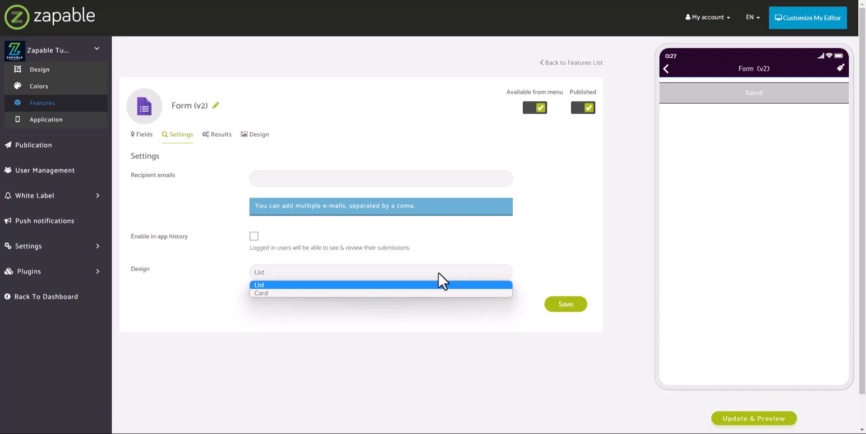
pyautogui.click(248, 274)
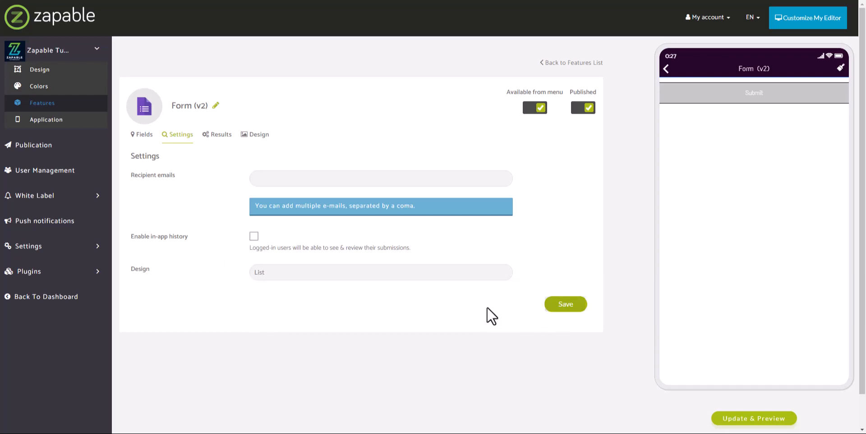
# Add a required Text input field labelled Name with default value Your Name.
pyautogui.click(145, 137)
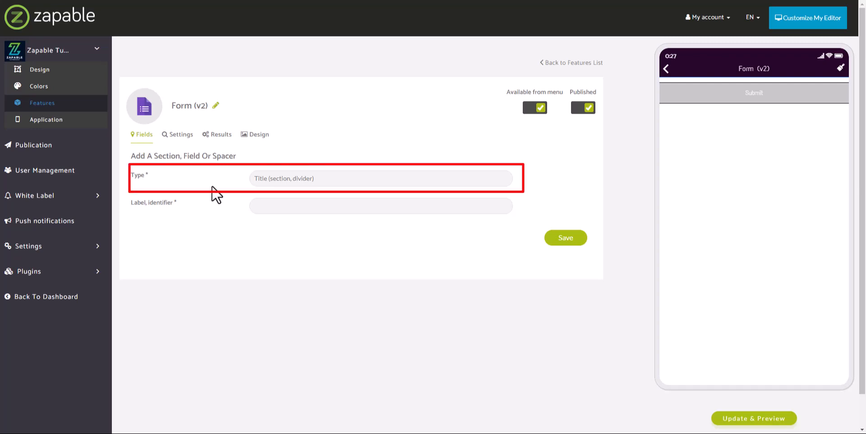
pyautogui.click(310, 177)
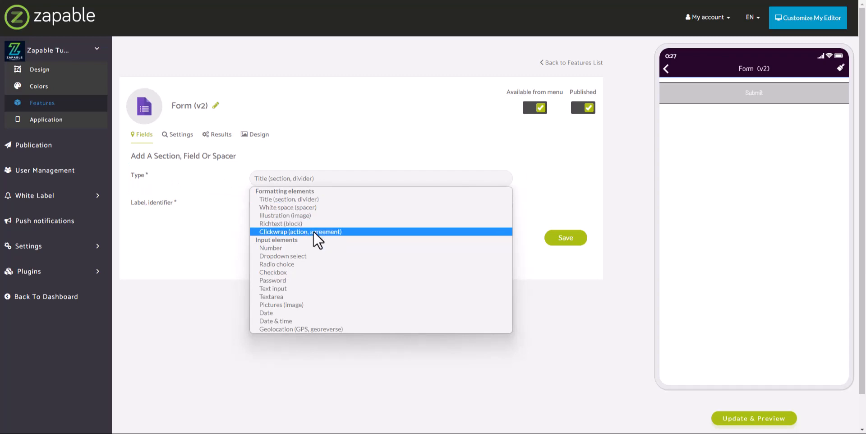
pyautogui.click(286, 290)
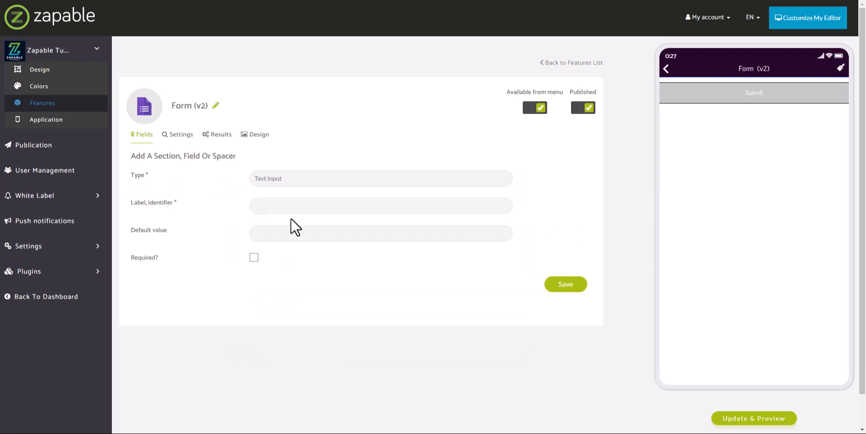
pyautogui.click(301, 207)
pyautogui.write('Name')
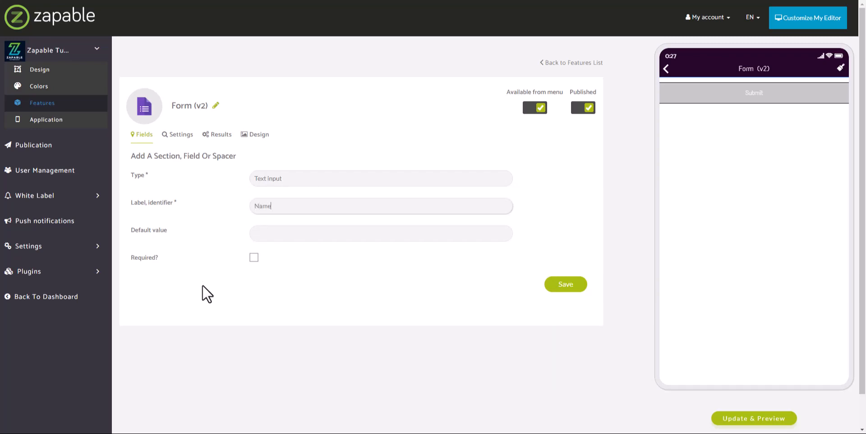
pyautogui.click(332, 235)
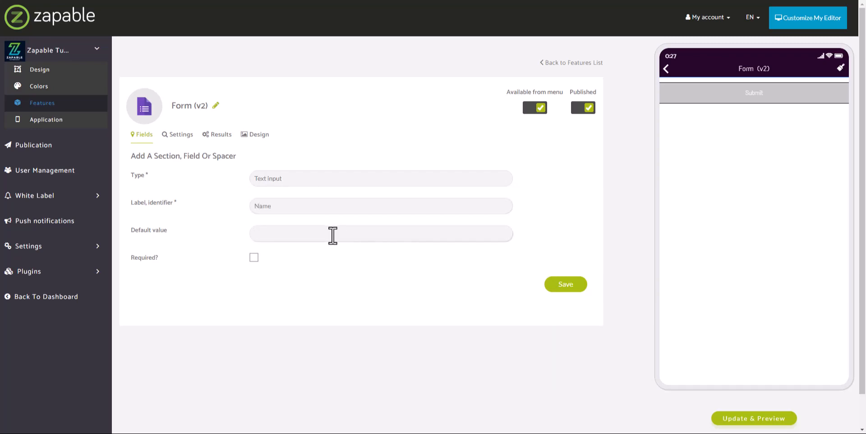
pyautogui.write('Your Name')
pyautogui.click(253, 258)
pyautogui.click(551, 286)
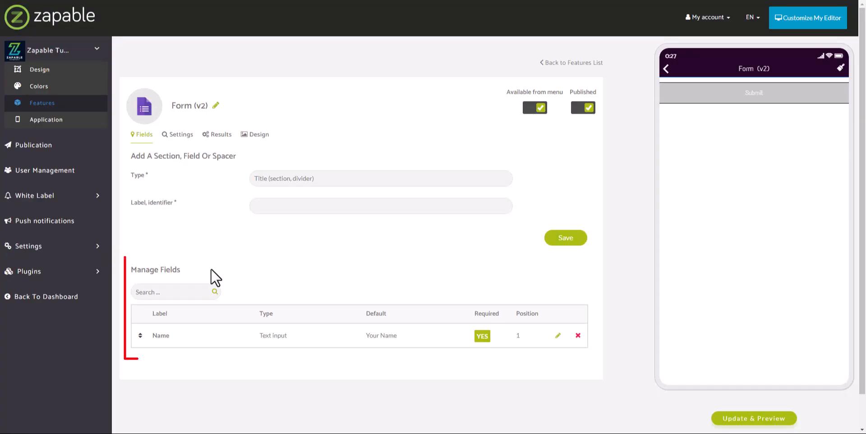
pyautogui.doubleClick(171, 270)
pyautogui.tripleClick(172, 269)
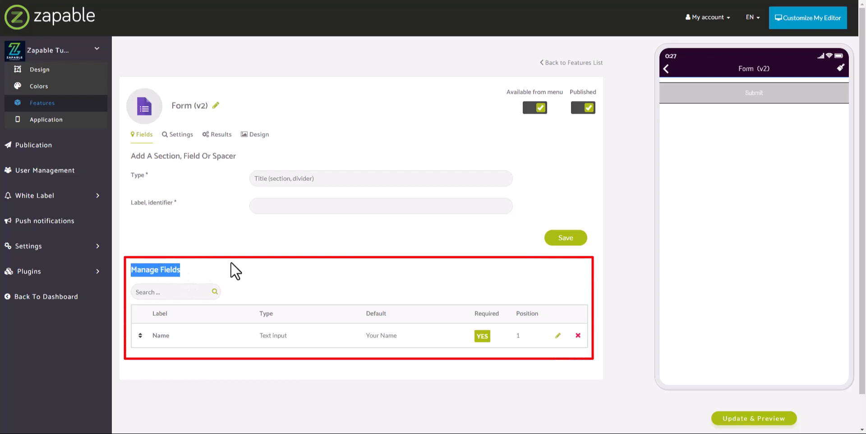
pyautogui.click(231, 263)
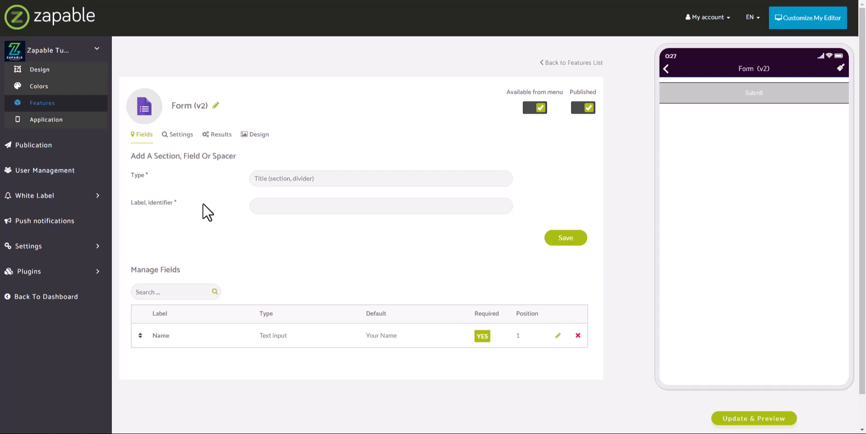
# Add a required Text input field labelled Email with default value Email Address.
pyautogui.click(309, 179)
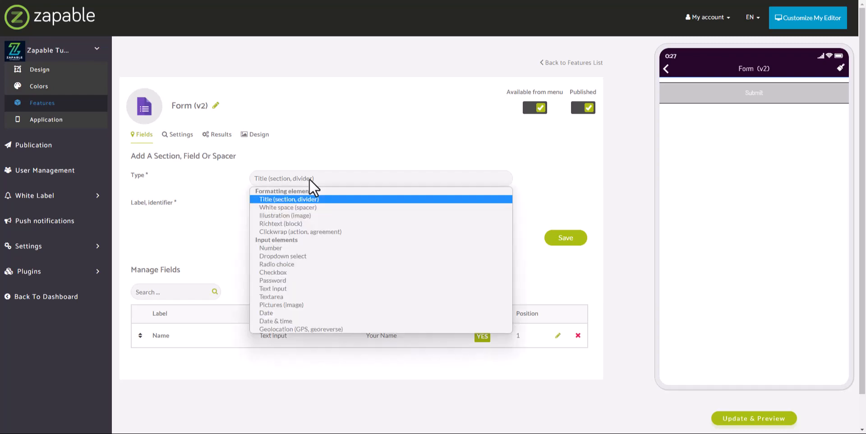
pyautogui.click(290, 290)
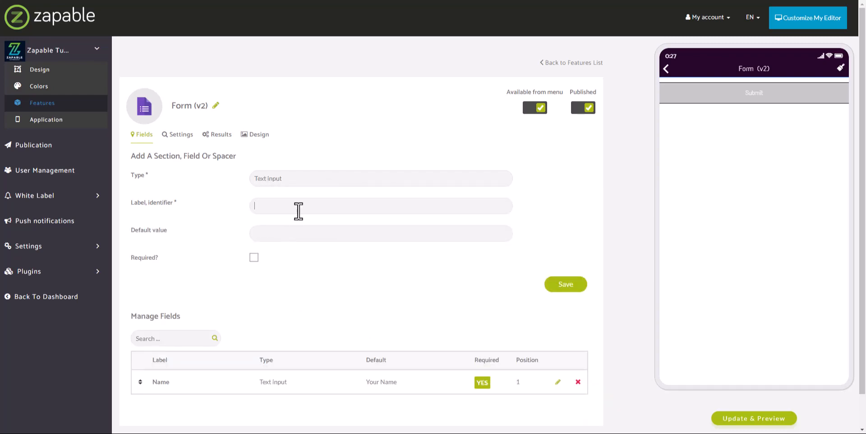
pyautogui.write('Email')
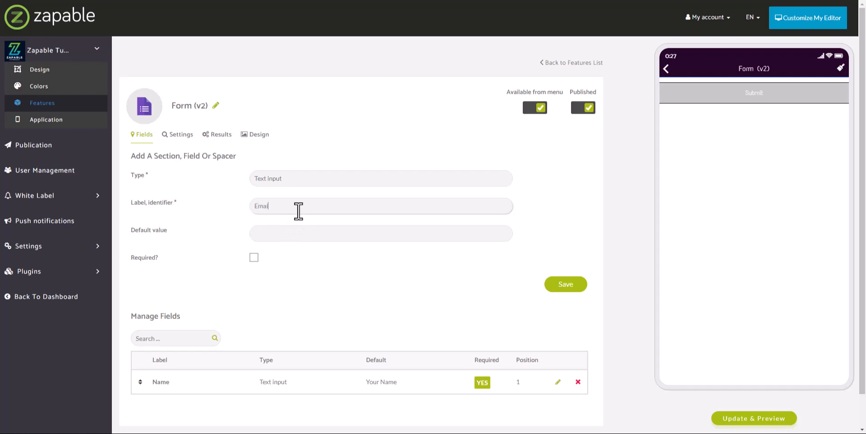
pyautogui.press('Tab')
pyautogui.write('E')
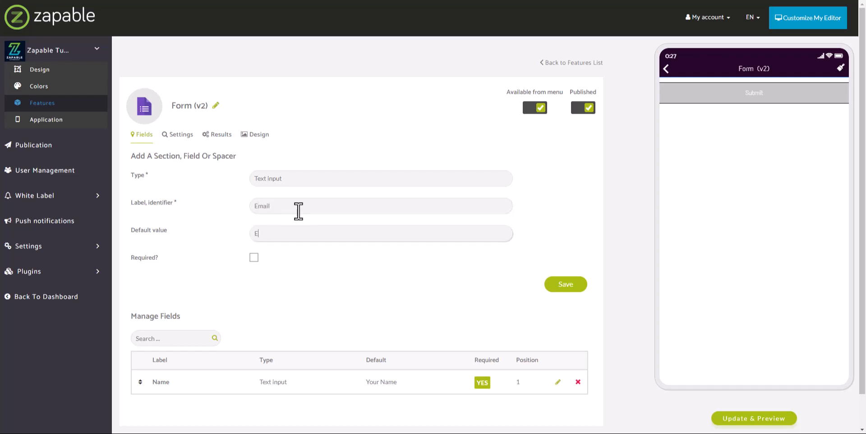
pyautogui.write('mail Address')
pyautogui.click(253, 256)
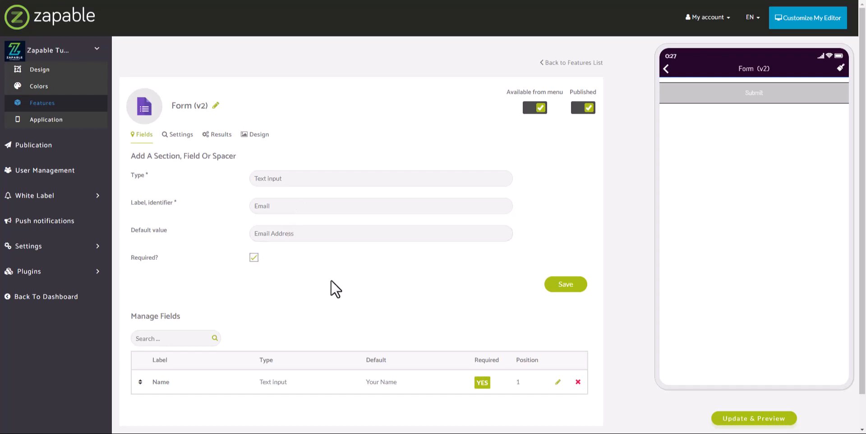
pyautogui.click(567, 288)
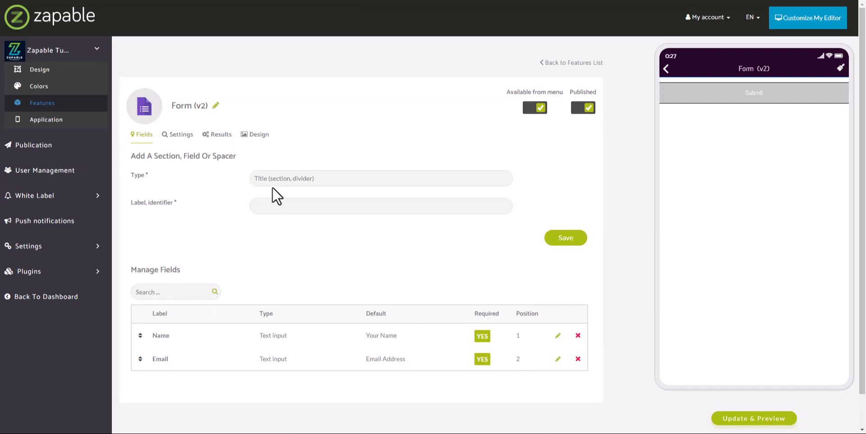
# Add a required Textarea field labelled Your Message.
pyautogui.click(323, 179)
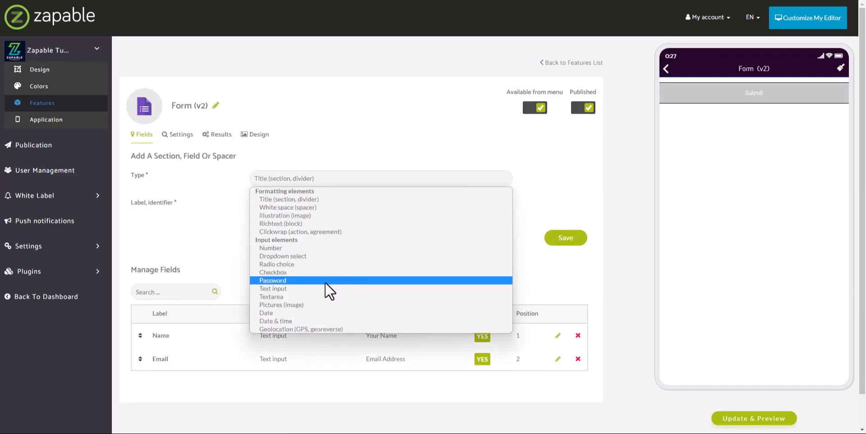
pyautogui.click(321, 296)
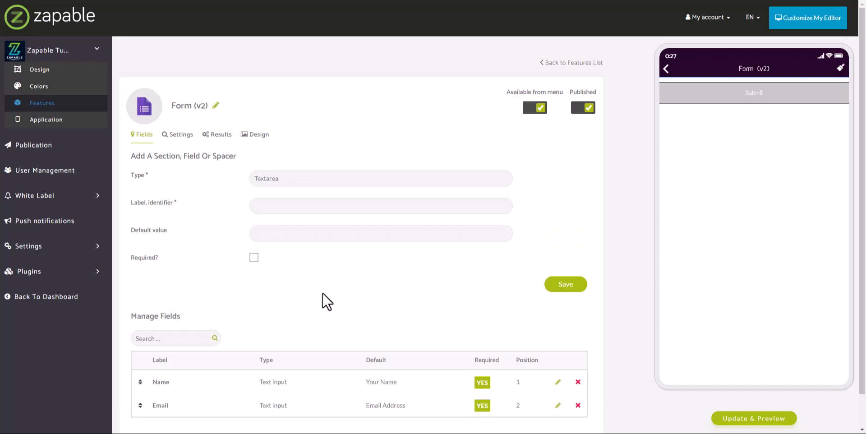
pyautogui.click(327, 208)
pyautogui.write('Your Message')
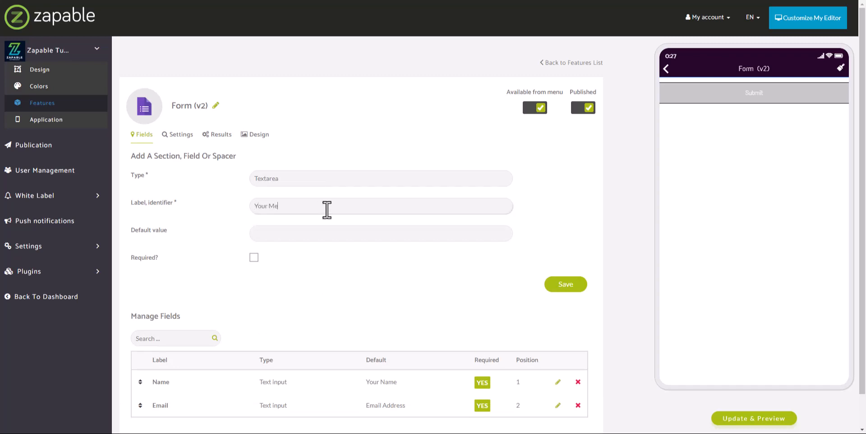
pyautogui.click(284, 232)
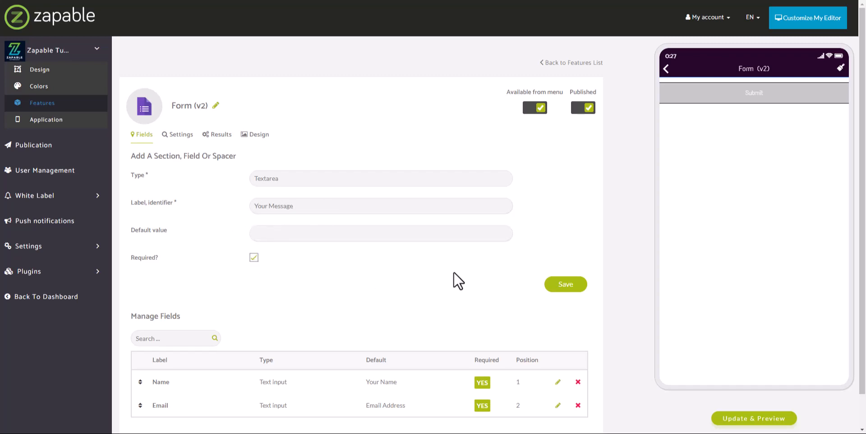
pyautogui.click(563, 285)
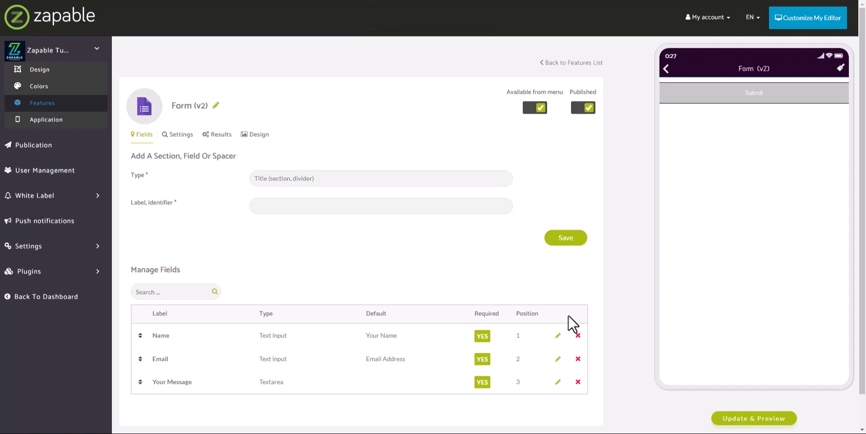
# Update the app preview and return to the form's settings.
pyautogui.click(728, 419)
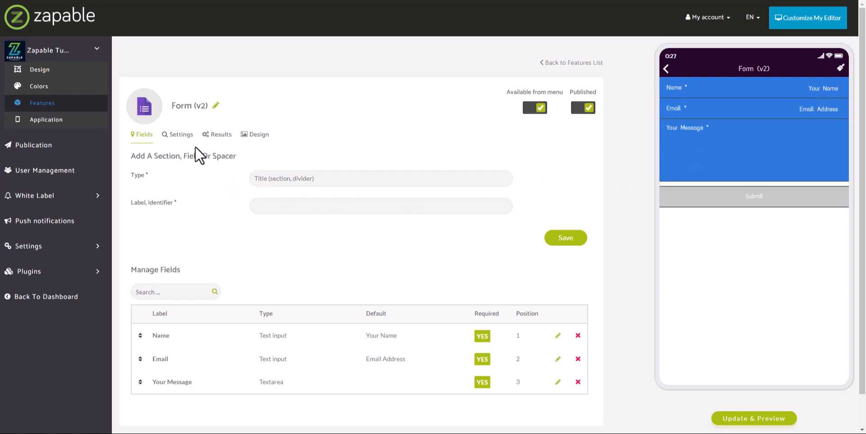
pyautogui.click(180, 135)
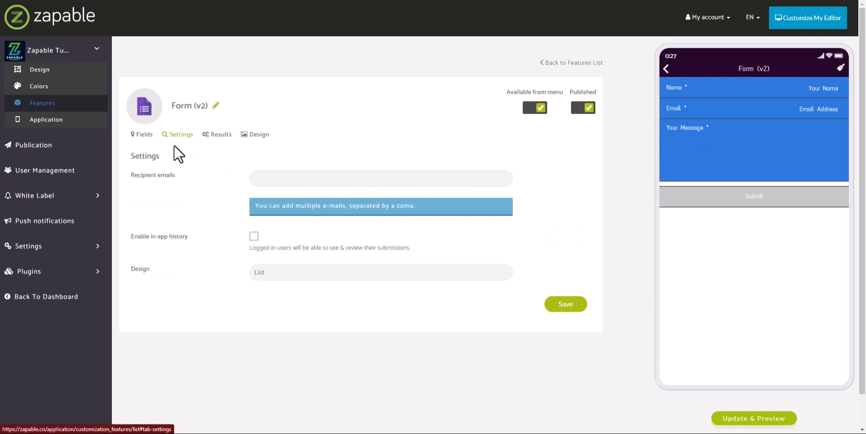